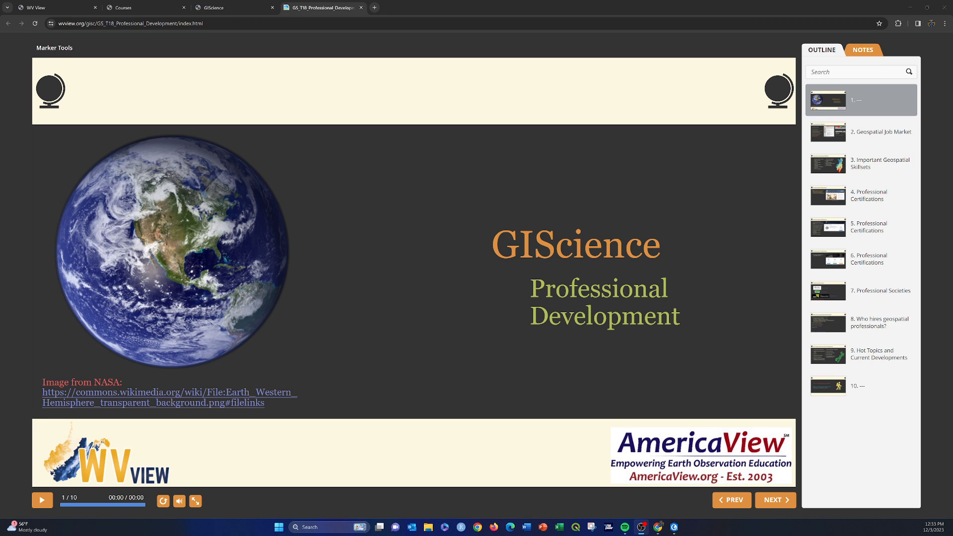
- Advance the deck to slide 2, Geospatial Job Market, for narration
click(776, 499)
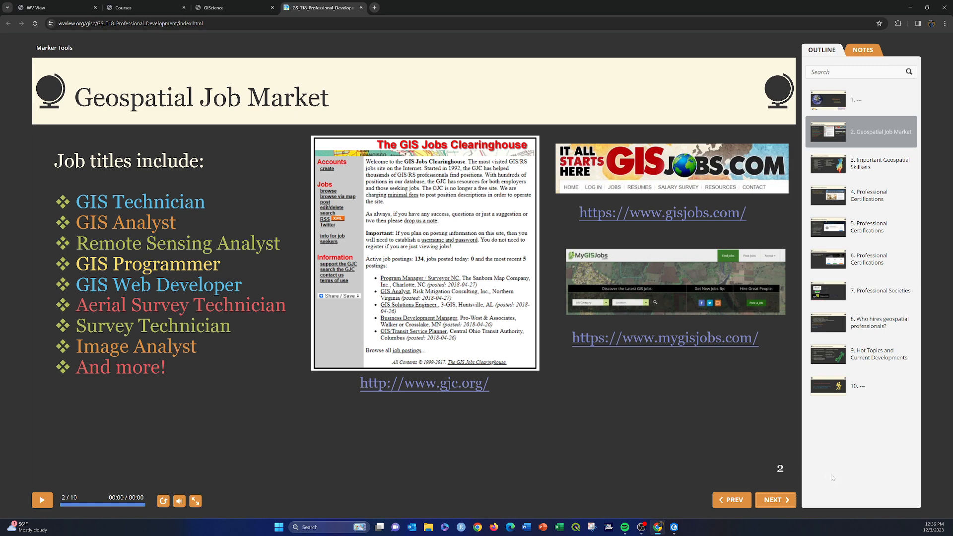
- Advance to slide 3, Important Geospatial Skillsets, then switch to the wvview.org Our Courses page
click(783, 501)
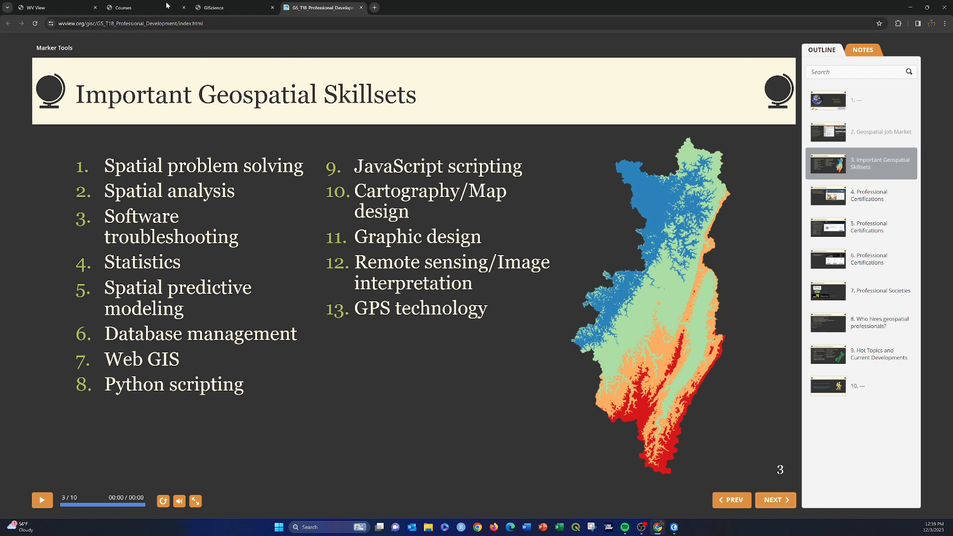
click(149, 8)
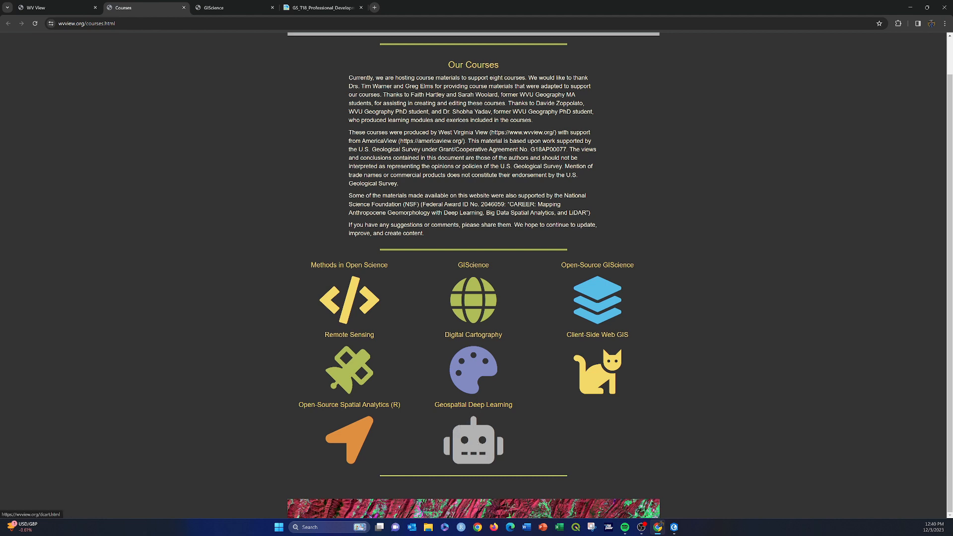
- Return to the deck and advance to slide 4, Professional Certifications
click(310, 8)
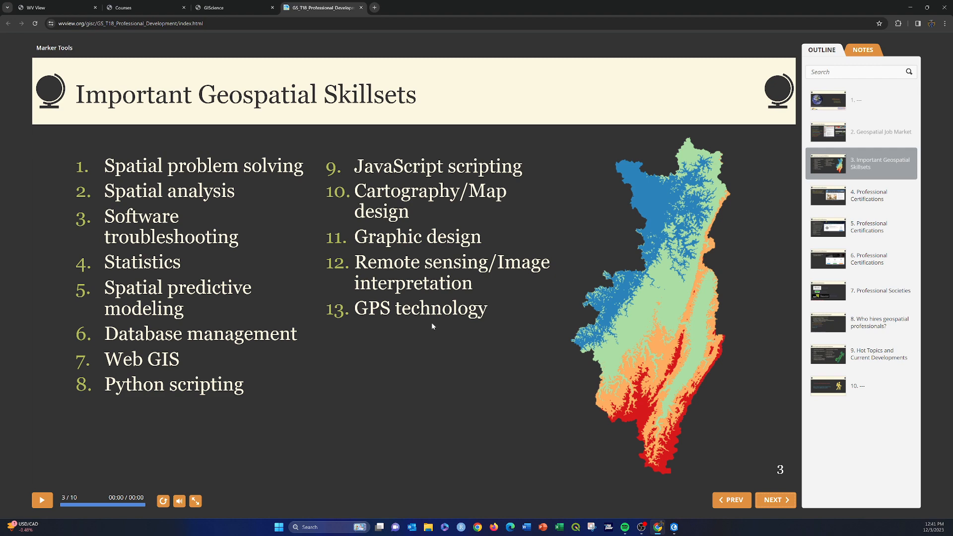
click(775, 500)
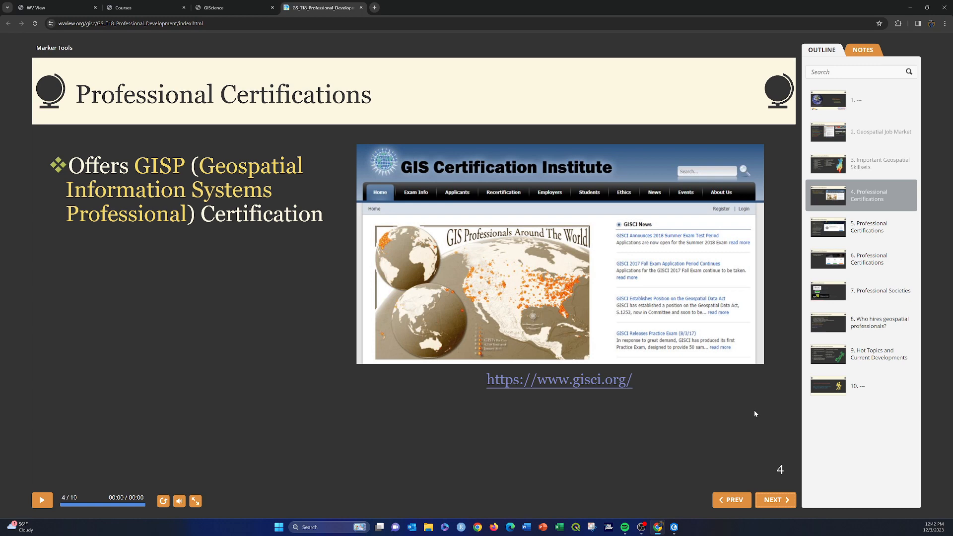
- Advance through slide 5, ASPRS certifications, to slide 6, Esri technical certifications
click(775, 500)
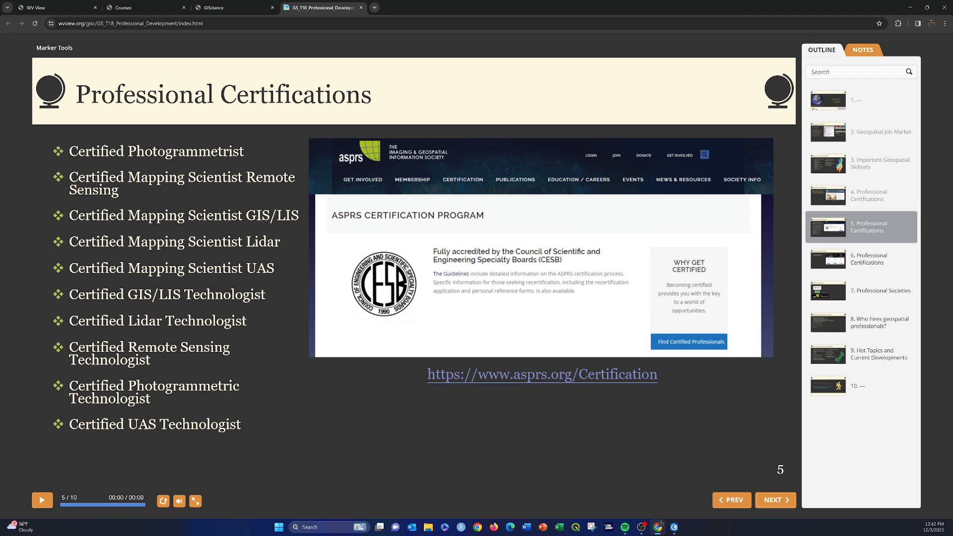
click(774, 499)
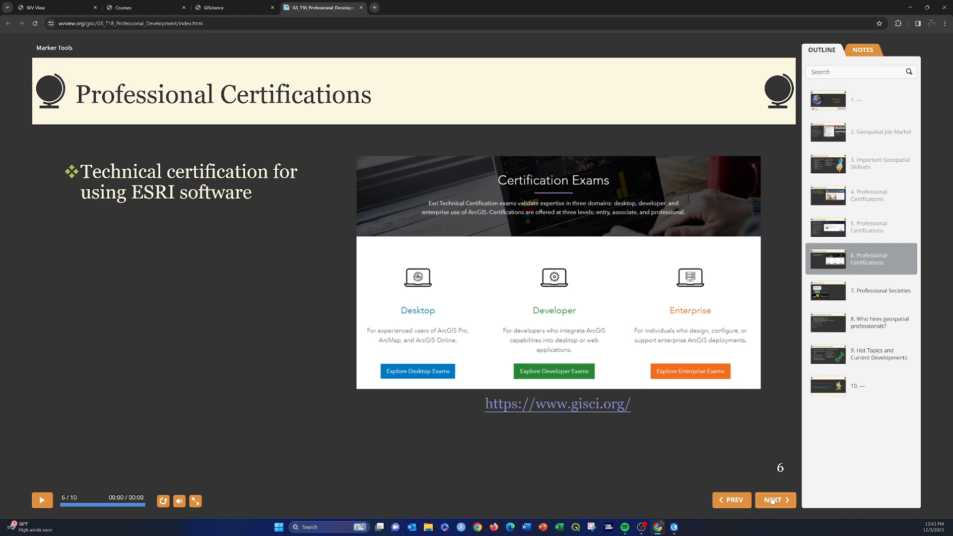
click(775, 500)
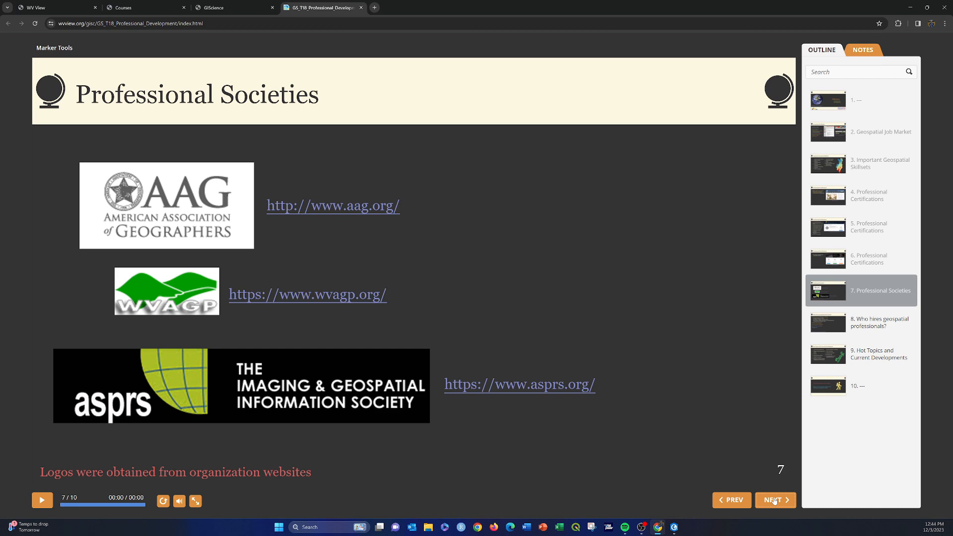
- Advance to slide 8, Who hires geospatial professionals?
click(774, 500)
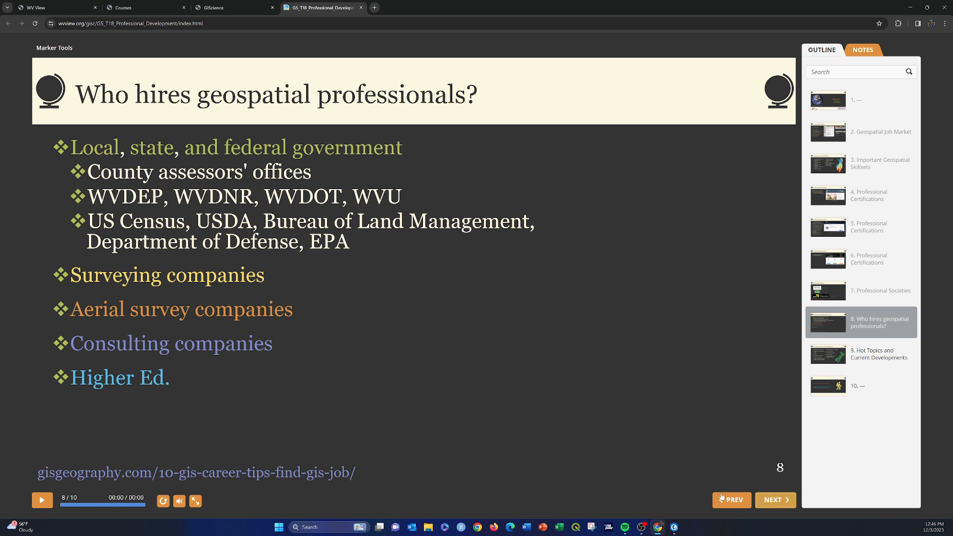
- Advance to slide 9, Hot Topics and Current Developments
click(785, 501)
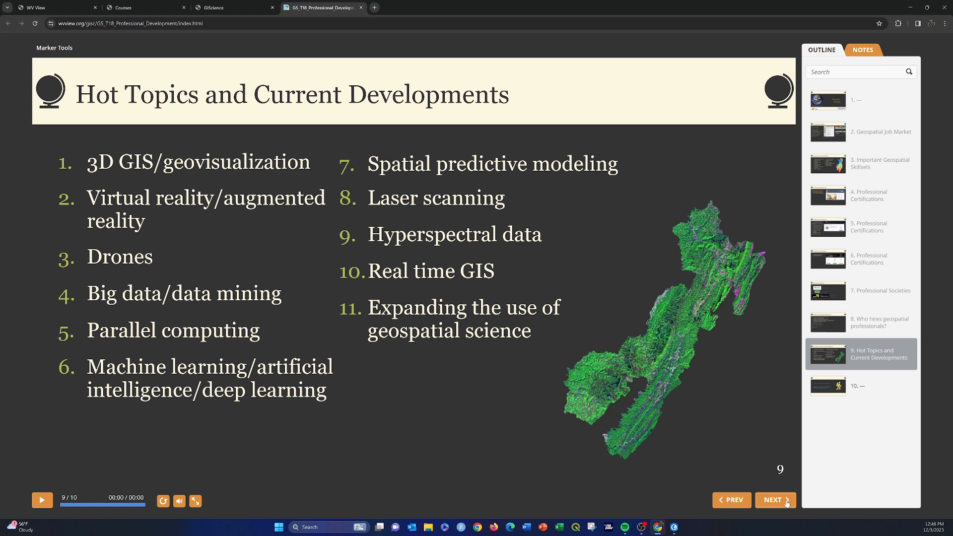
- Advance to the closing slide 10 of 10 ending the lecture module
click(776, 500)
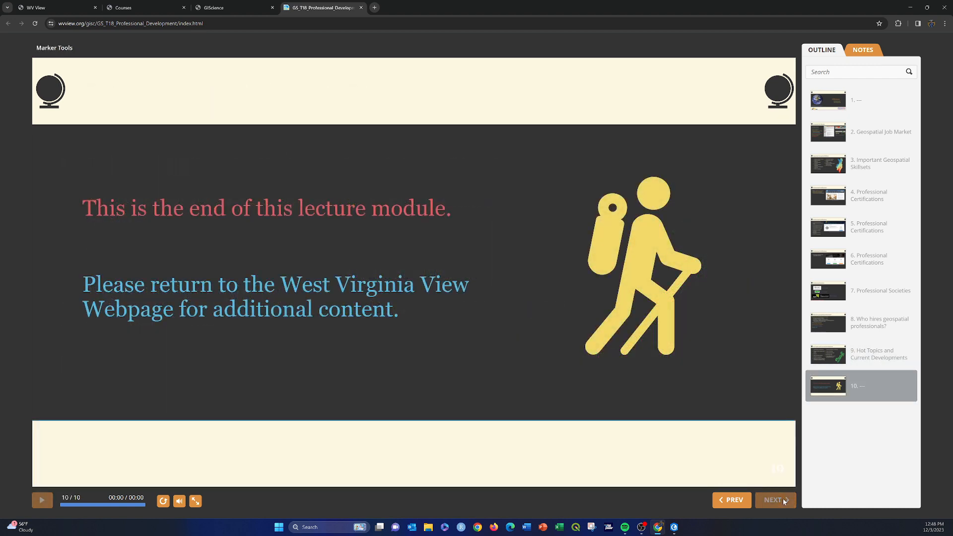